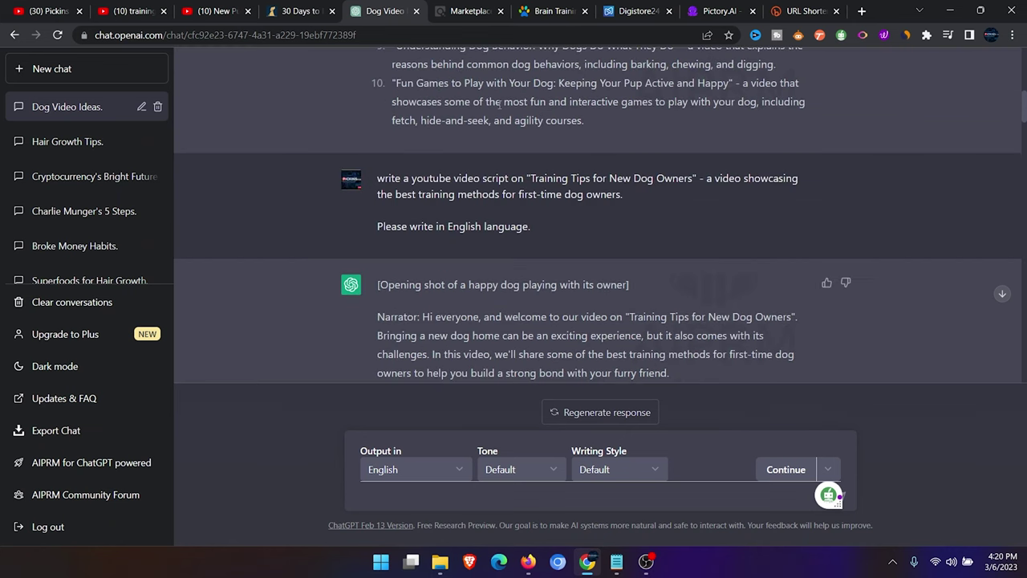
Select the narrator paragraphs of the dog training script in the ChatGPT answer.
scroll(499, 103, down, 2)
drag(422, 168, 664, 219)
scroll(664, 219, down, 1)
drag(422, 222, 646, 278)
key(ctrl+c)
click(446, 239)
scroll(446, 239, down, 5)
Paste the prepared dog training prompt into ChatGPT's message box and submit it.
key(ctrl+v)
scroll(455, 293, up, 5)
key(Return)
scroll(604, 96, up, 10)
Back in Pictory, proceed from the Script editor and choose the Corporate template.
click(715, 11)
click(845, 109)
mouse_move(453, 371)
click(455, 370)
Confirm the aspect ratio and dismiss the watermarks notice to reach the storyboard.
click(452, 365)
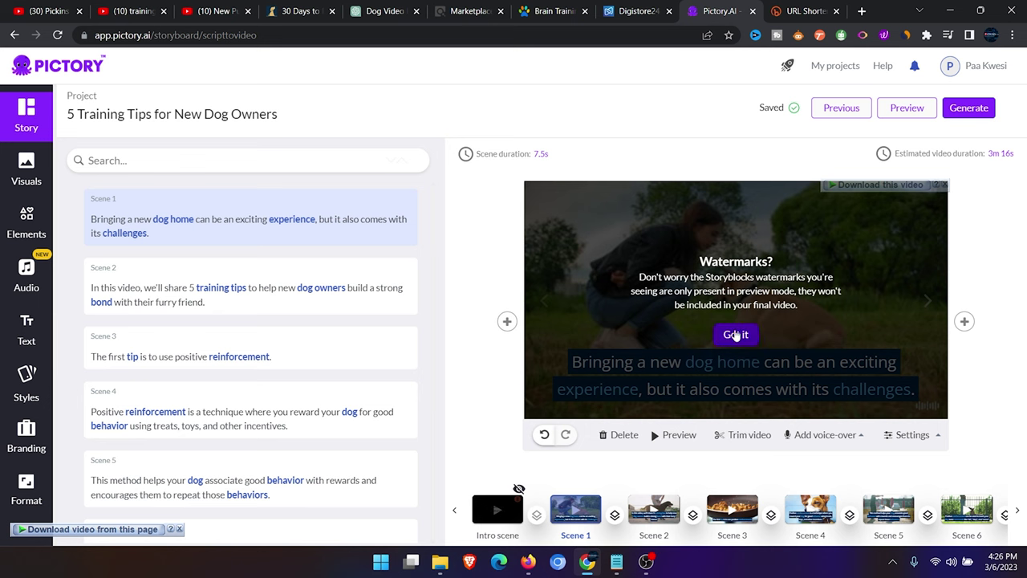
click(736, 334)
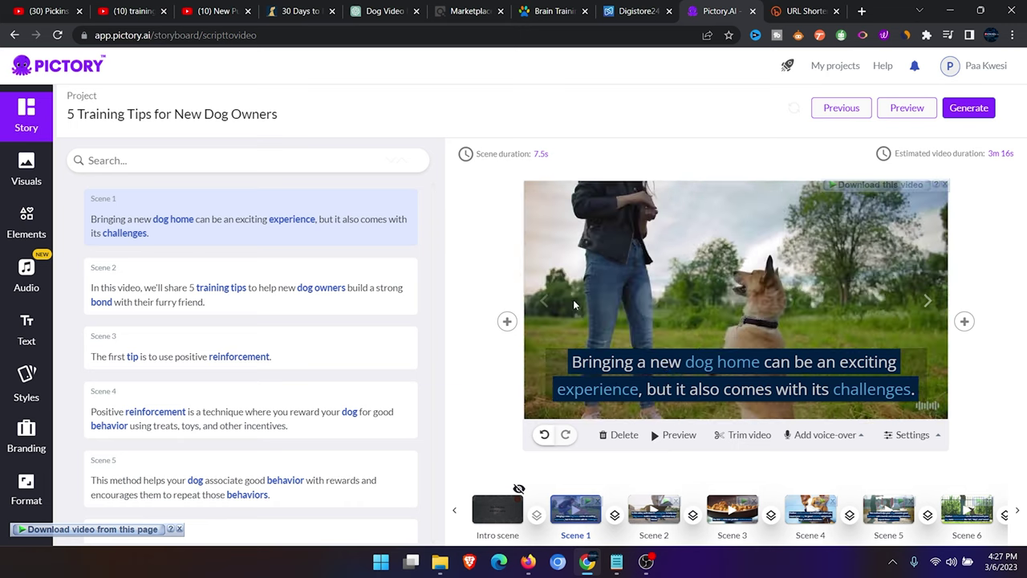
Swap the current scene's visual for the dog-on-couch stock clip.
click(27, 170)
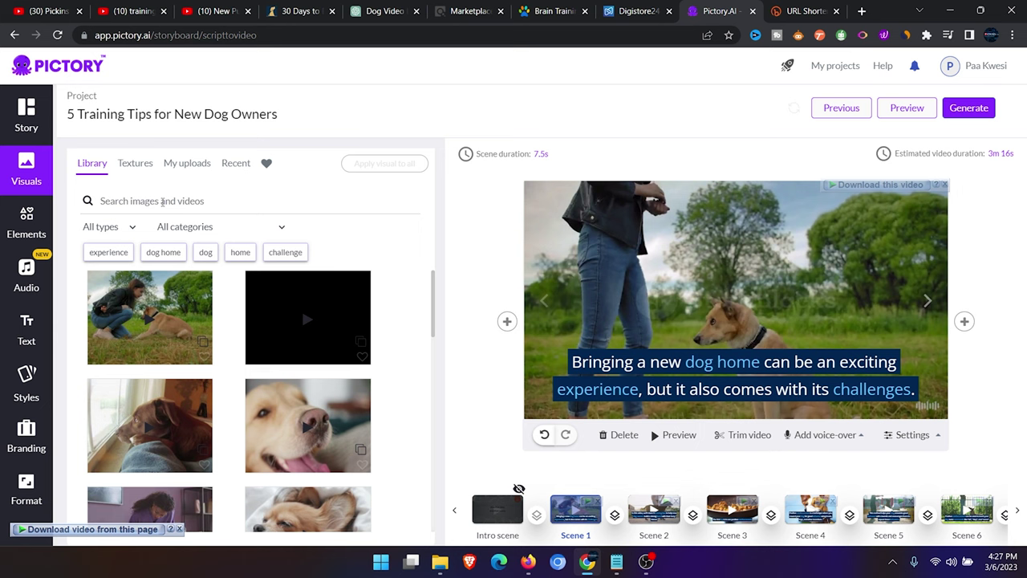
click(308, 317)
click(929, 300)
Search visuals for 'dog positive reinforcement' and use the woman-with-dog clip for that scene.
click(223, 200)
text(dog positive reinforcement)
key(Return)
click(147, 312)
click(927, 301)
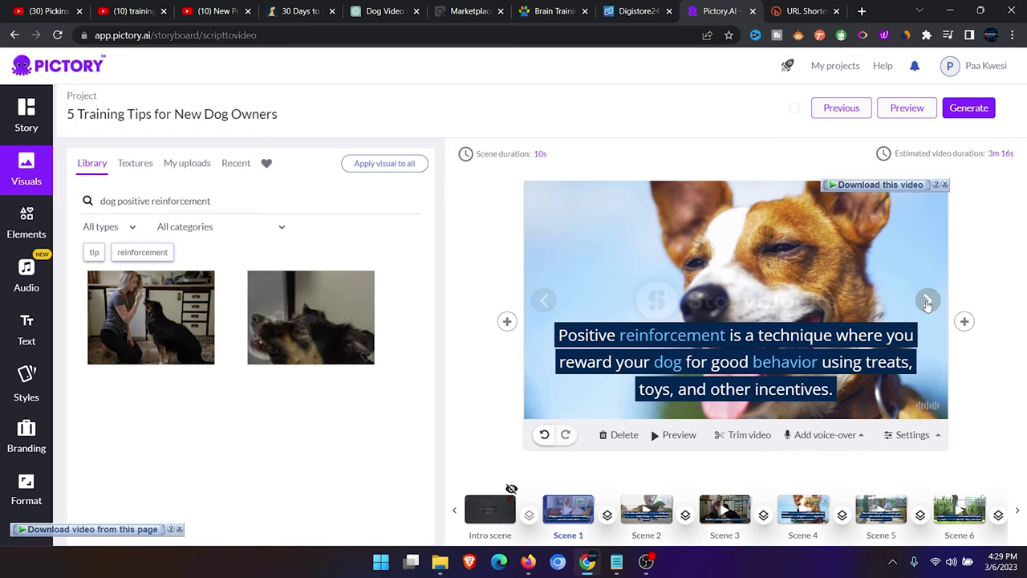
Remove the White Knuckle Grinder track from the video's background music.
click(27, 273)
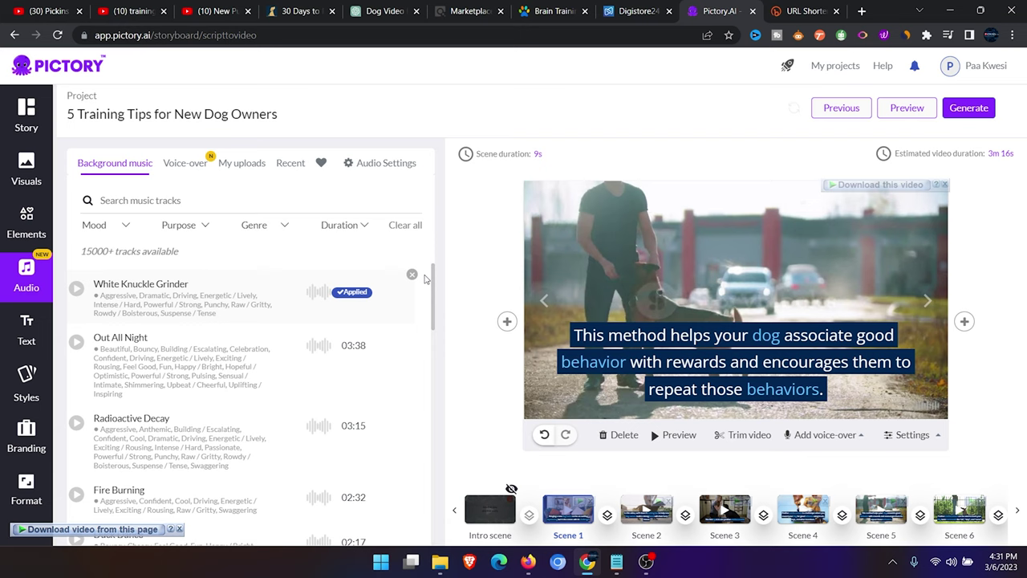
click(412, 275)
Apply and favourite the Ava, female voice-over, then preview a scene with it.
click(185, 162)
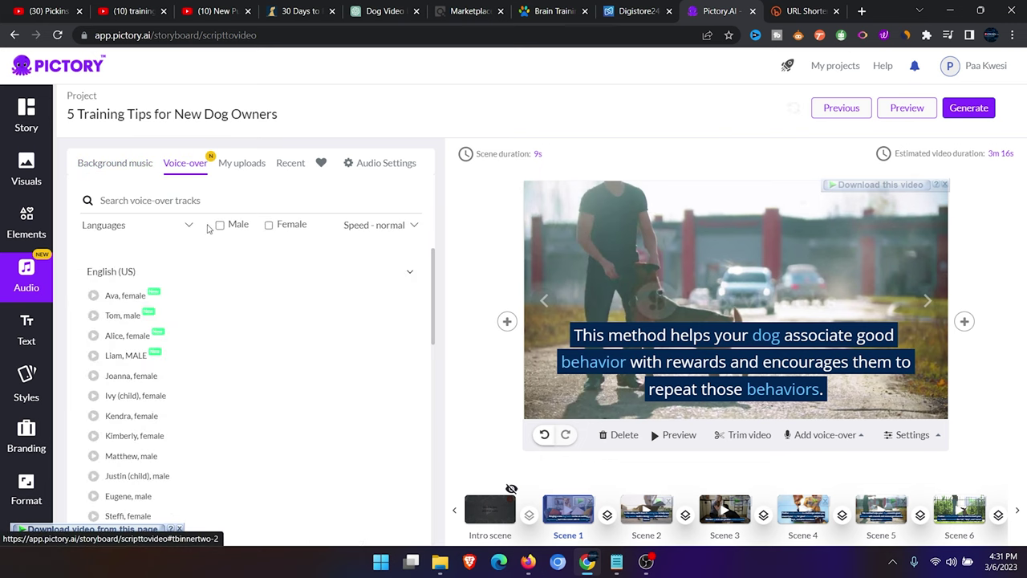
click(825, 434)
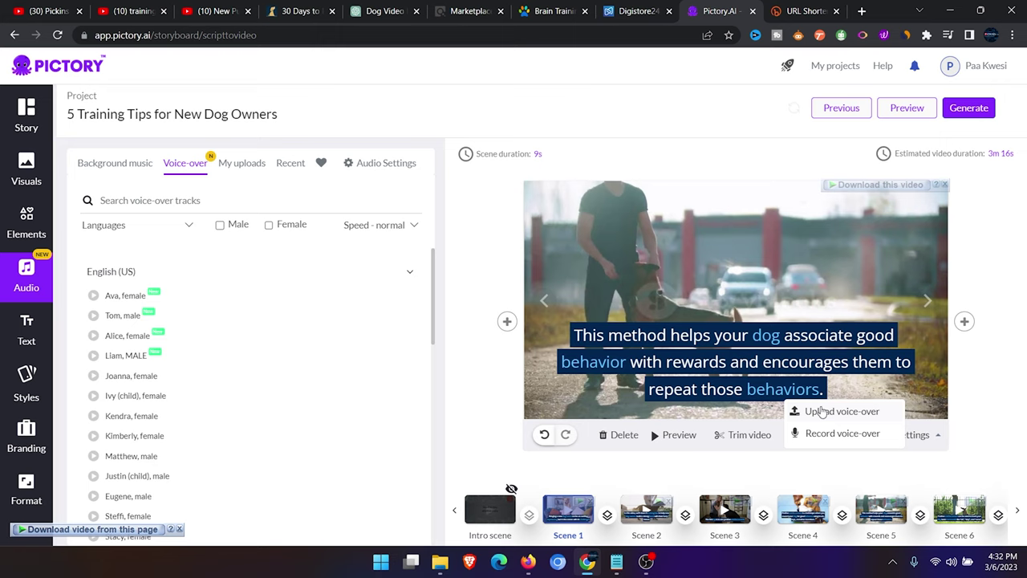
click(321, 163)
click(377, 376)
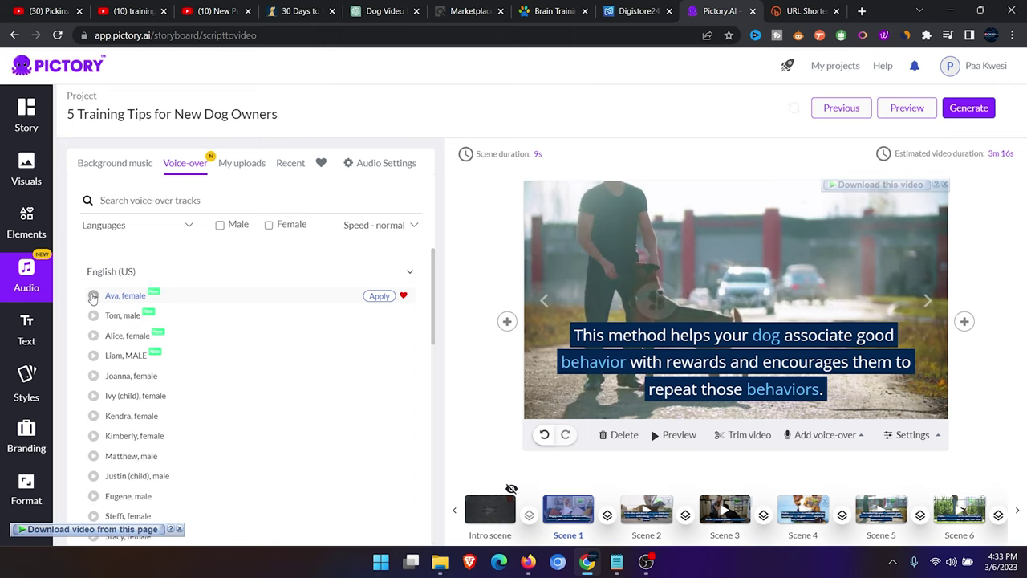
click(379, 296)
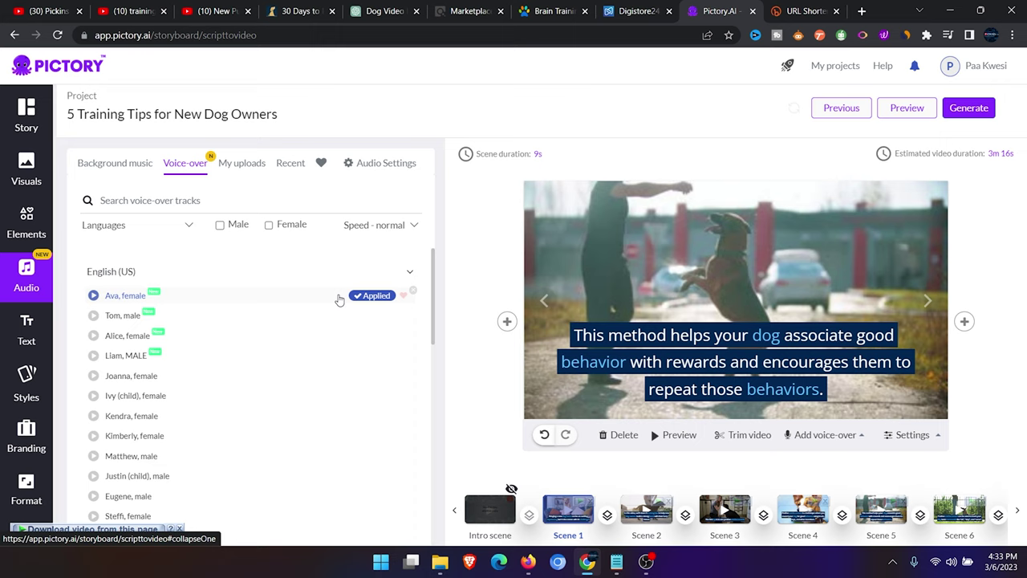
click(403, 296)
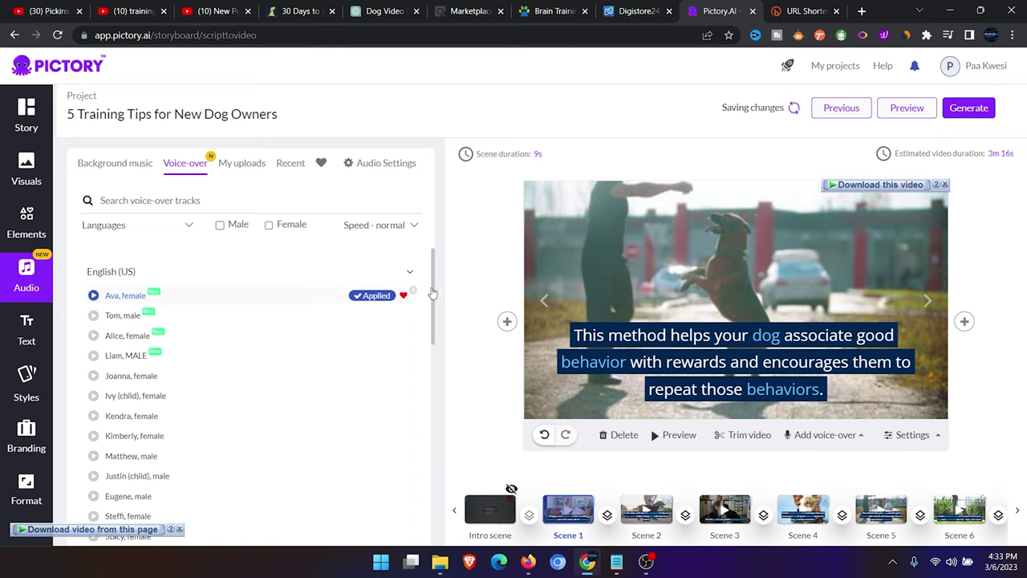
click(672, 438)
Set the output resolution to 1080p and hide caption text across all scenes.
click(27, 485)
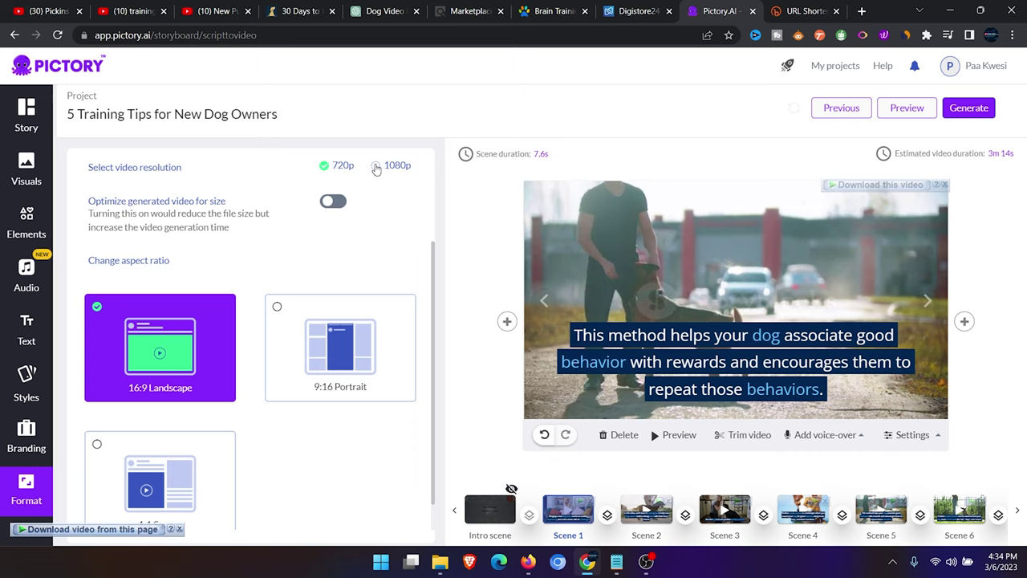
click(377, 166)
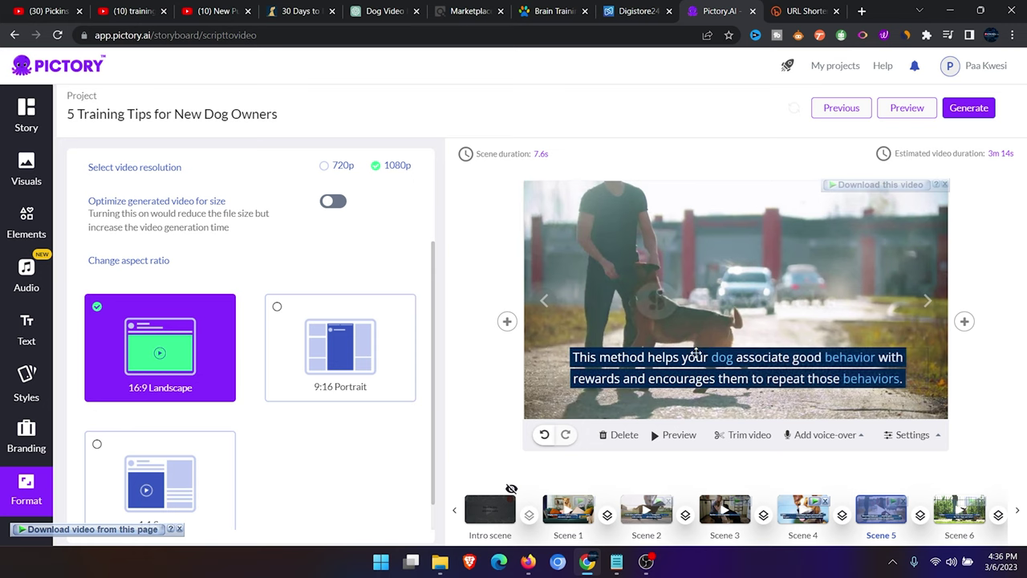
click(909, 435)
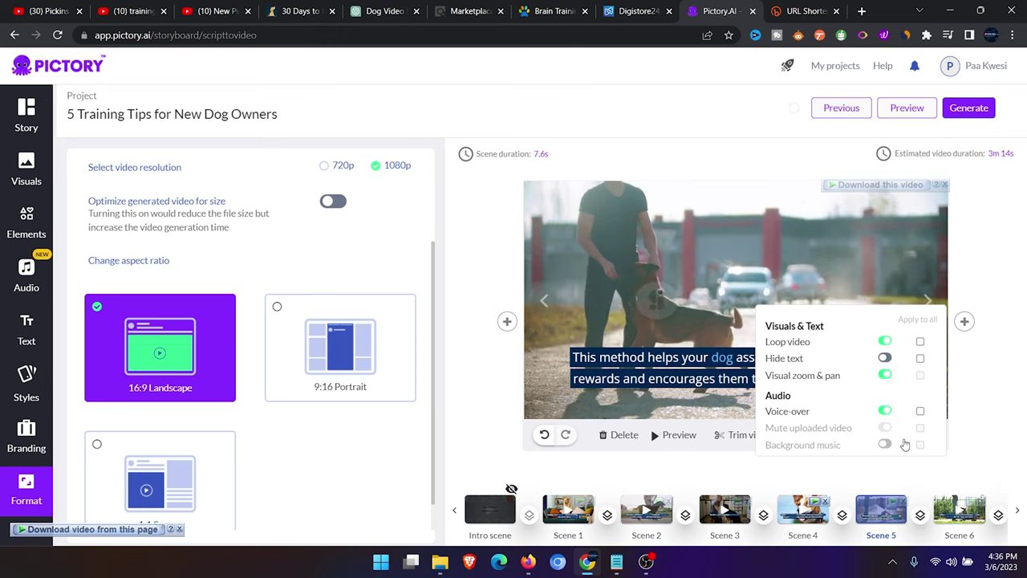
click(885, 359)
click(920, 358)
Close the scene Settings panel, returning to the storyboard at Scene 6.
click(928, 299)
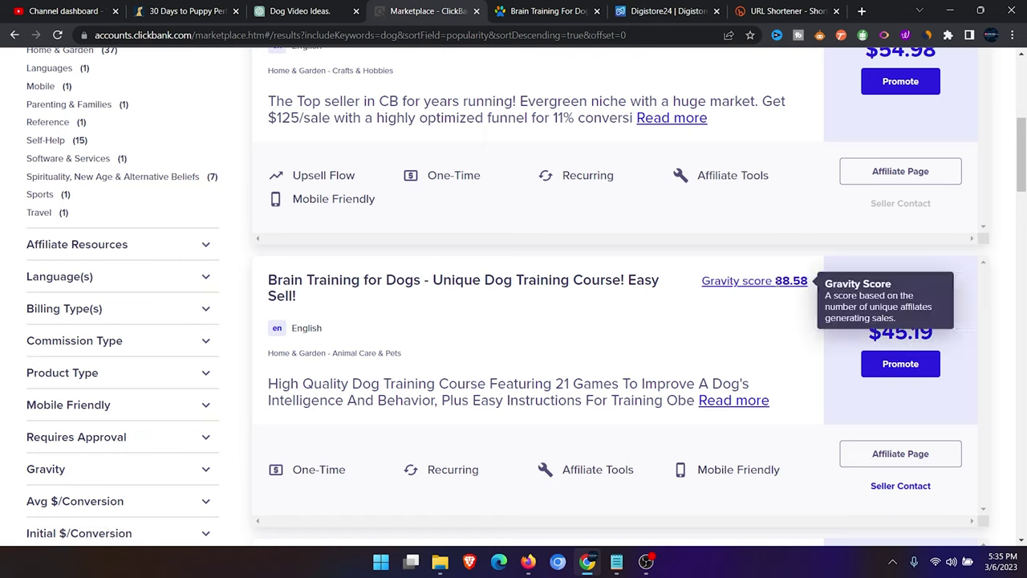
Scroll the popular dog results down to the Brain Training for Dogs listing.
scroll(905, 308, down, 1)
Create a HopLink for Brain Training for Dogs with the affiliate nickname and copy it.
click(900, 313)
click(289, 287)
text(pickinshub)
click(512, 411)
click(785, 439)
Shorten the HopLink in bitly, copy the bit.ly link and return to ClickBank.
click(790, 11)
click(253, 188)
key(ctrl+v)
key(Return)
click(843, 262)
key(ctrl+4)
mouse_move(903, 269)
Open the Brain Training for Dogs affiliates page, go to the promotional videos, and play one.
click(909, 424)
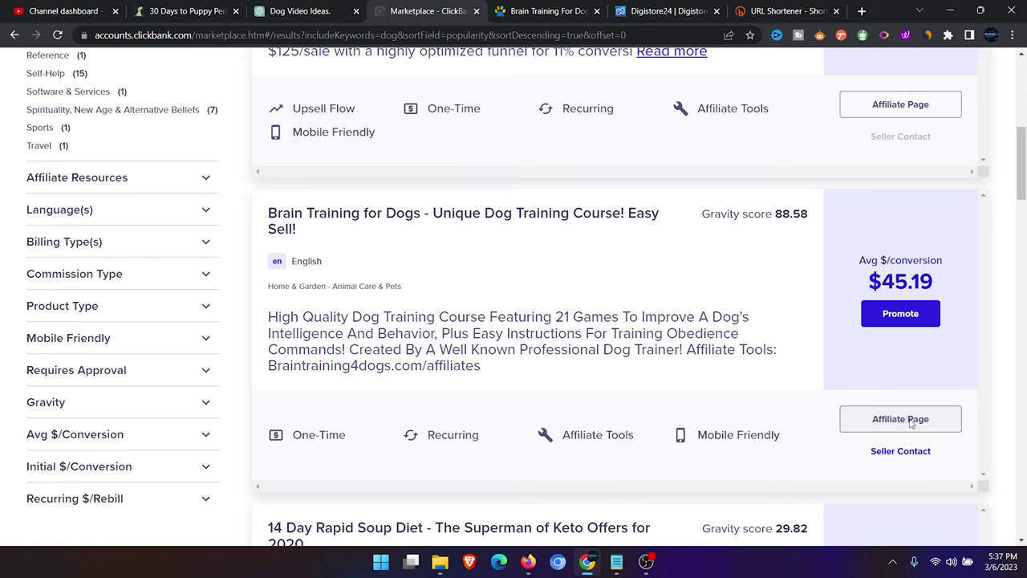
scroll(566, 298, down, 1)
scroll(553, 289, down, 8)
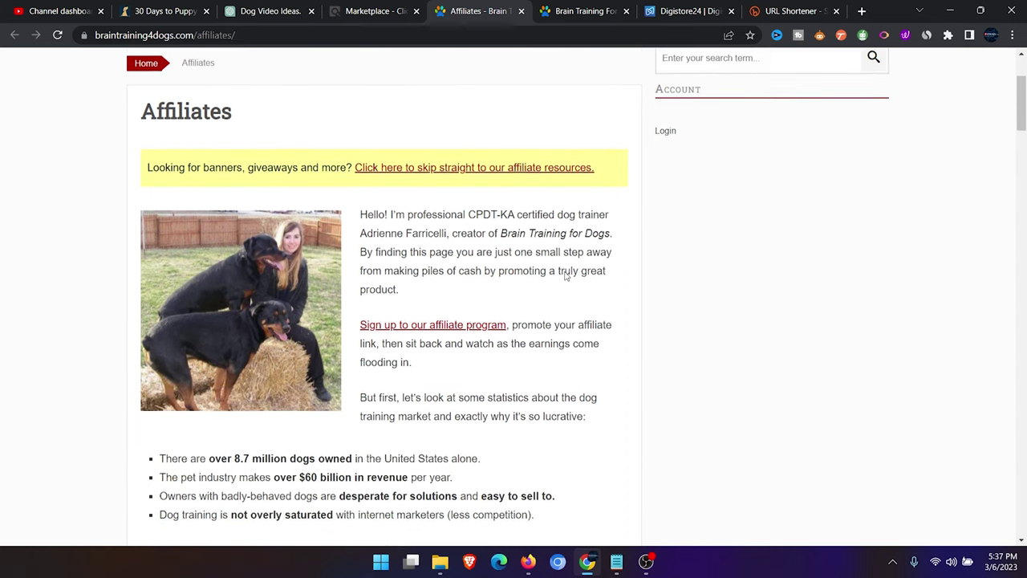
scroll(458, 142, down, 10)
scroll(458, 143, up, 3)
scroll(459, 142, up, 4)
click(456, 147)
click(384, 237)
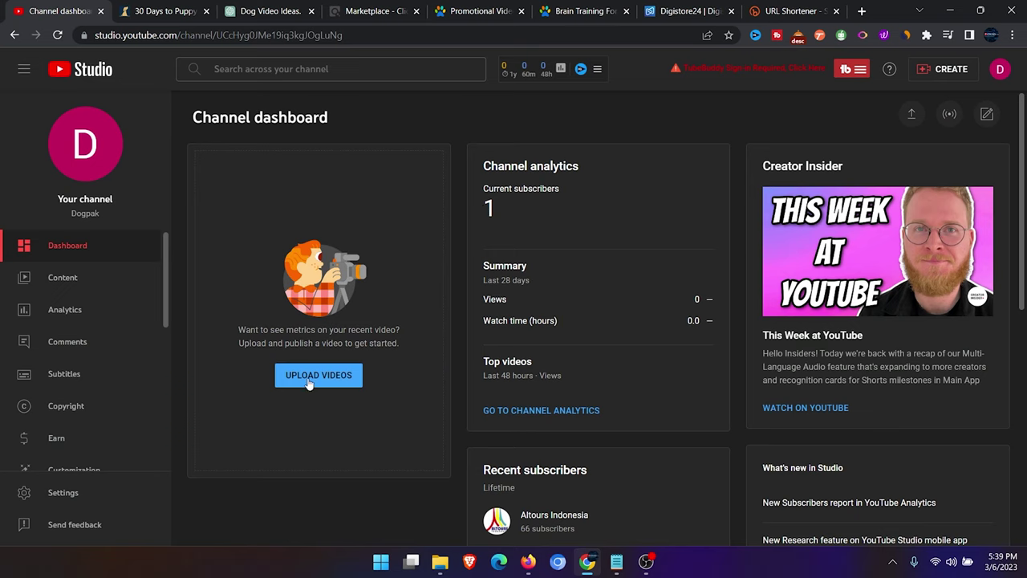
Start a new video upload from the YouTube Studio channel dashboard.
click(309, 383)
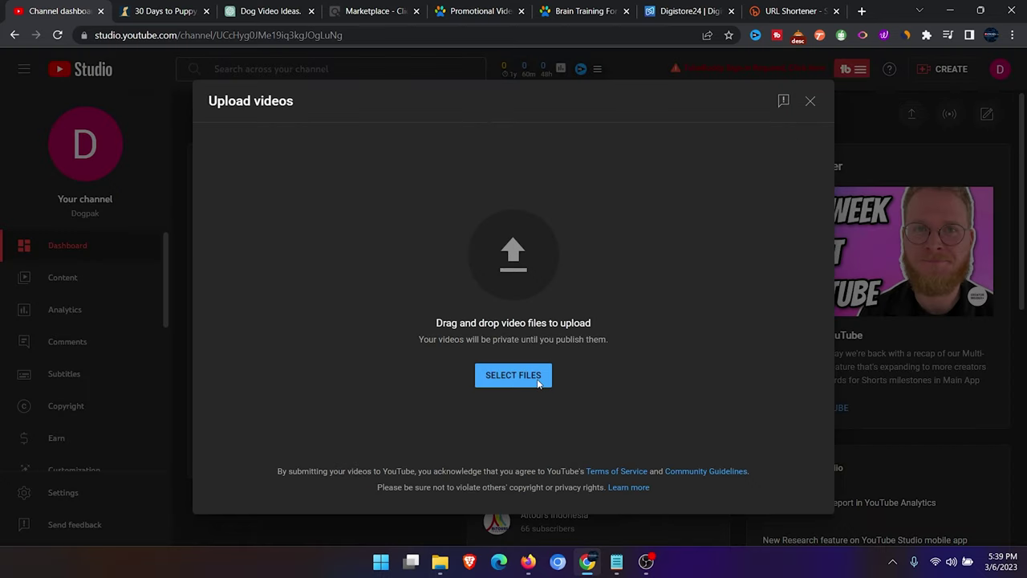
Browse dog training keyword ideas in the vidIQ Keywords tab.
click(798, 10)
scroll(342, 313, down, 1)
scroll(390, 260, down, 4)
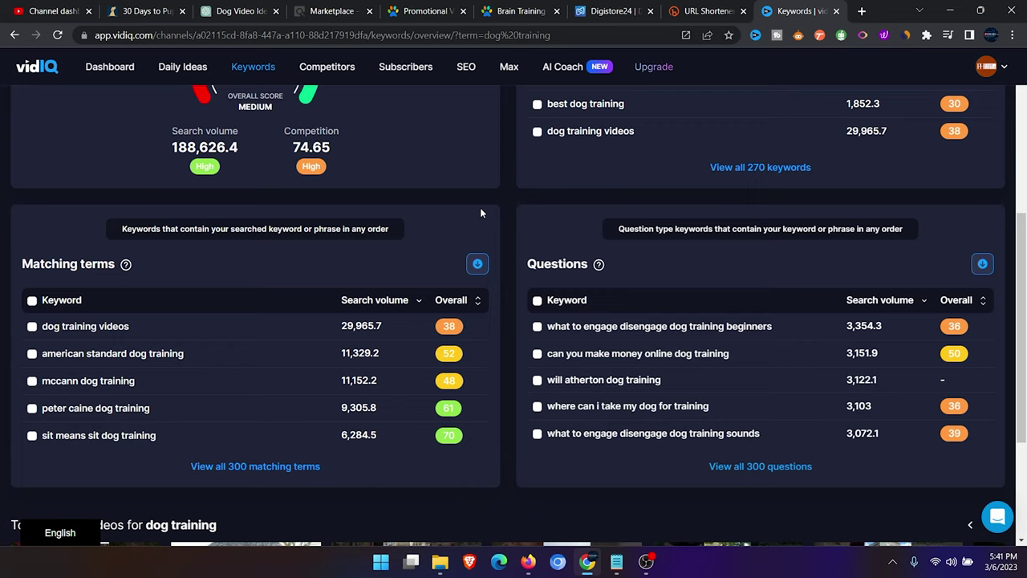
scroll(482, 213, up, 4)
scroll(492, 211, down, 6)
scroll(491, 211, up, 5)
scroll(167, 167, down, 3)
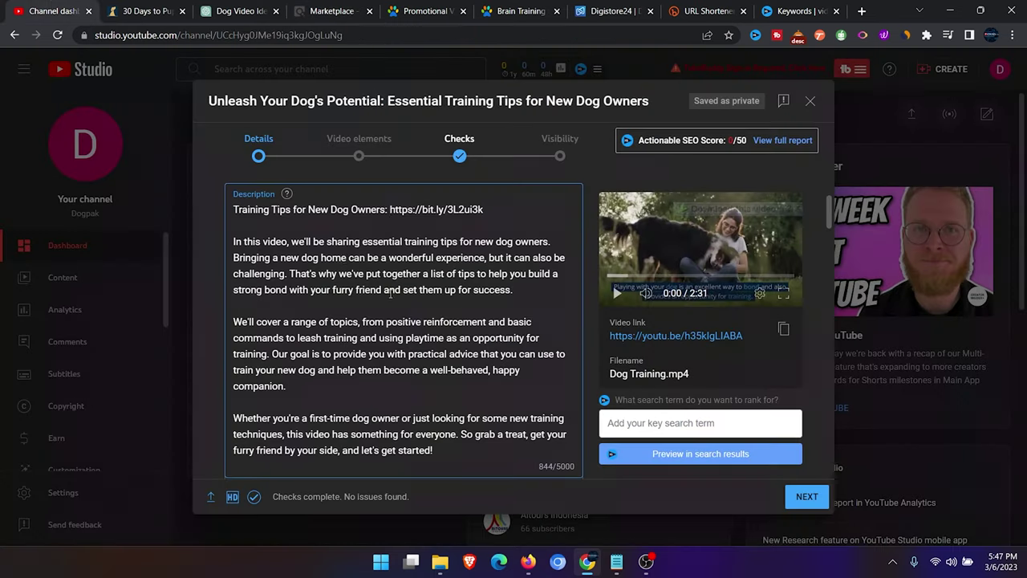
Replace the description's opening phrase with 'Brain Training for Dogs:'.
click(54, 10)
drag(234, 209, 390, 209)
key(ctrl+v)
text(:)
scroll(509, 226, down, 5)
scroll(454, 309, up, 1)
scroll(453, 313, down, 1)
scroll(334, 361, down, 10)
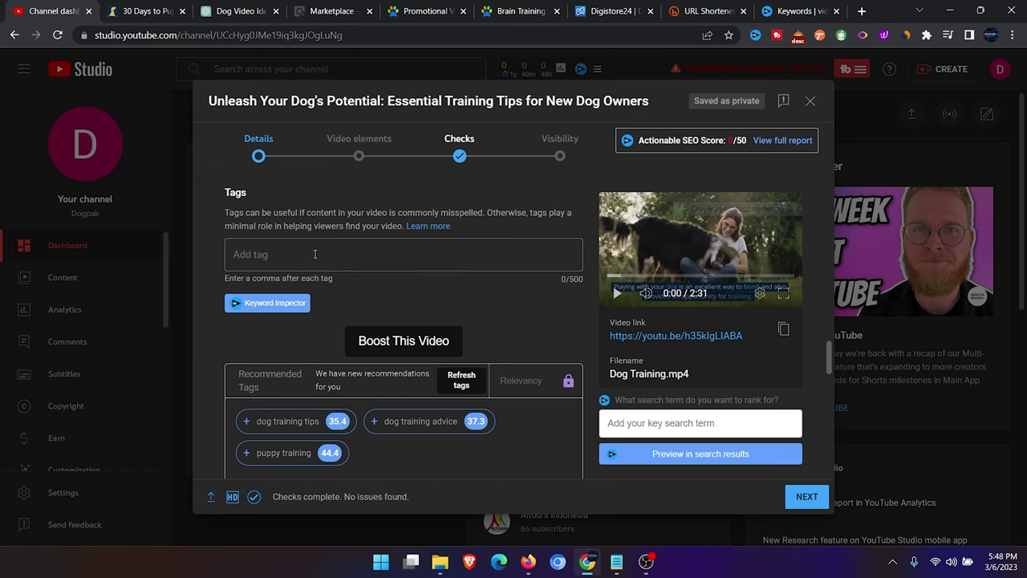
Paste a tag into the Tags field and review vidIQ's recommended tags.
key(ctrl+v)
scroll(434, 337, down, 3)
scroll(413, 257, up, 2)
scroll(434, 216, up, 4)
scroll(571, 376, down, 5)
scroll(497, 260, up, 15)
Skip past Video elements and Checks, set visibility to Public, and publish.
click(808, 497)
click(808, 498)
click(541, 270)
click(808, 498)
click(335, 374)
click(800, 498)
key(ctrl+3)
key(ctrl+1)
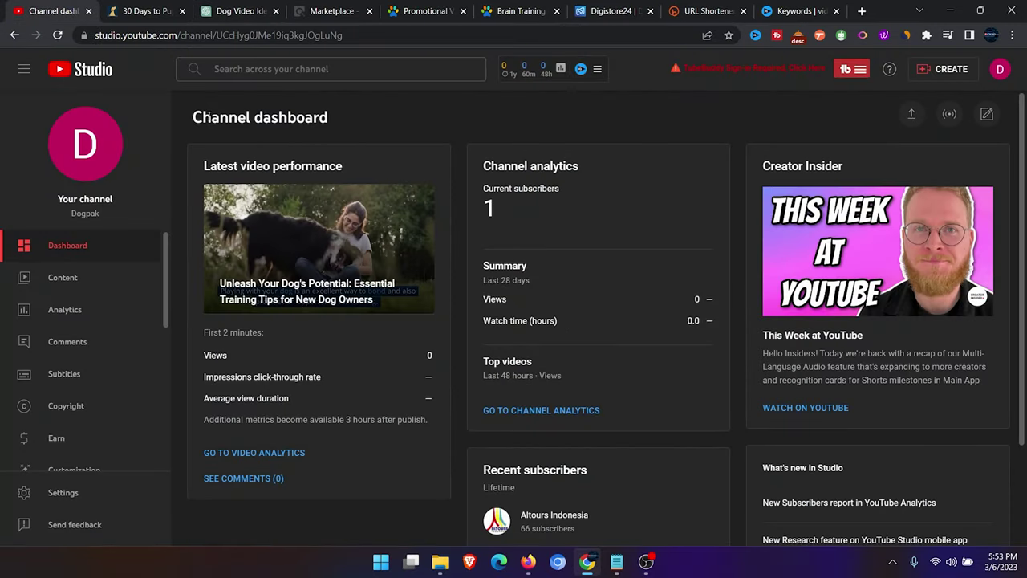